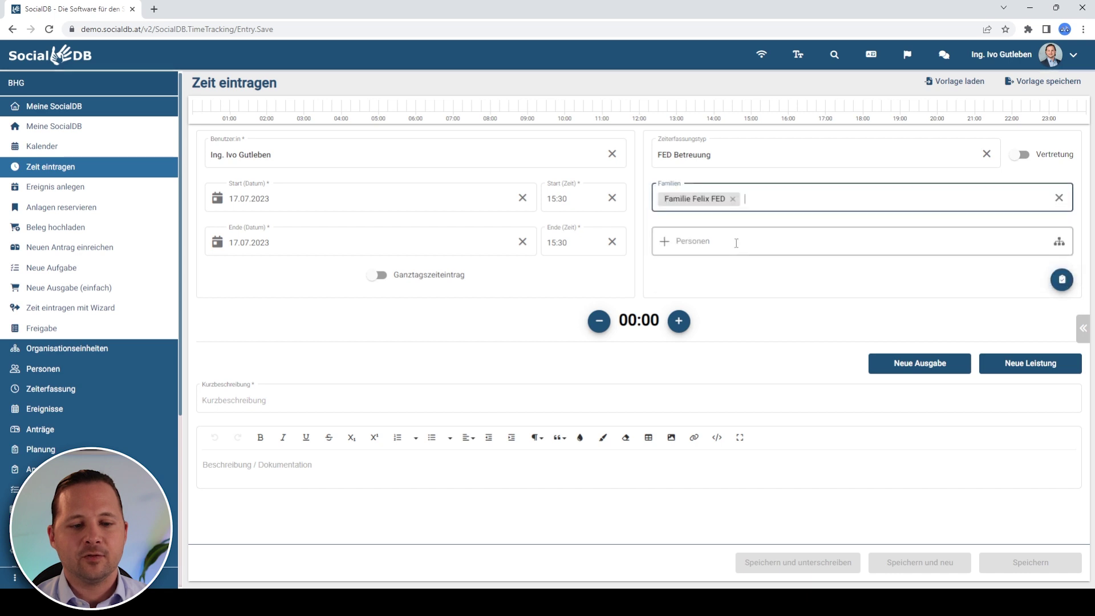
# Step: Assign the family's client and the areas Beruf/Ausbildung and Gesundheit, with the short description "motivieren für Abklärung bei Arzt, Psychotherapeut:innen Suche"
pyautogui.click(719, 310)
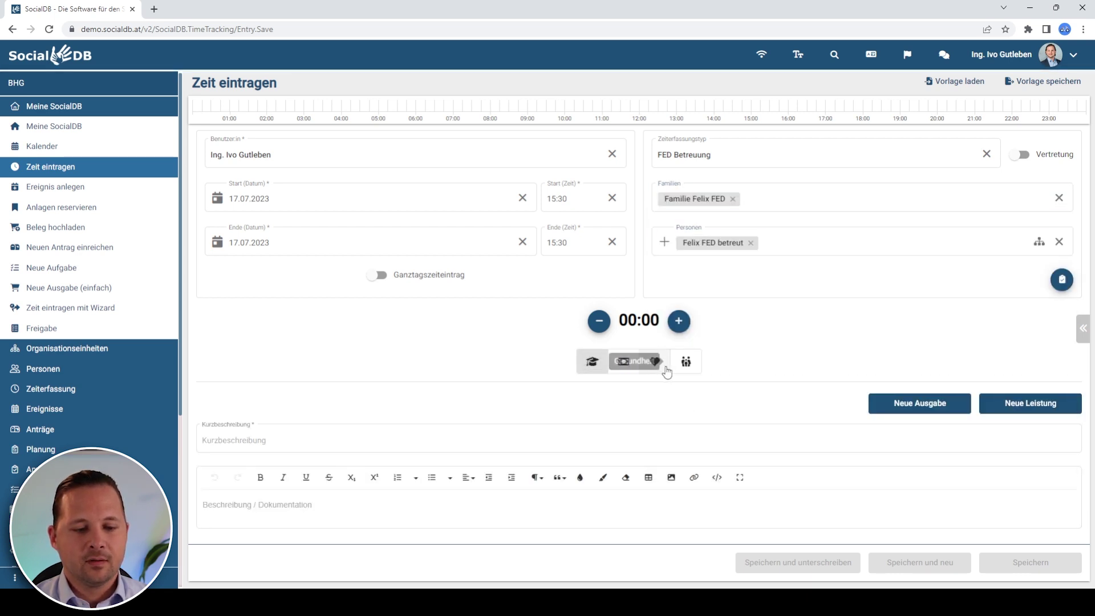
pyautogui.click(370, 439)
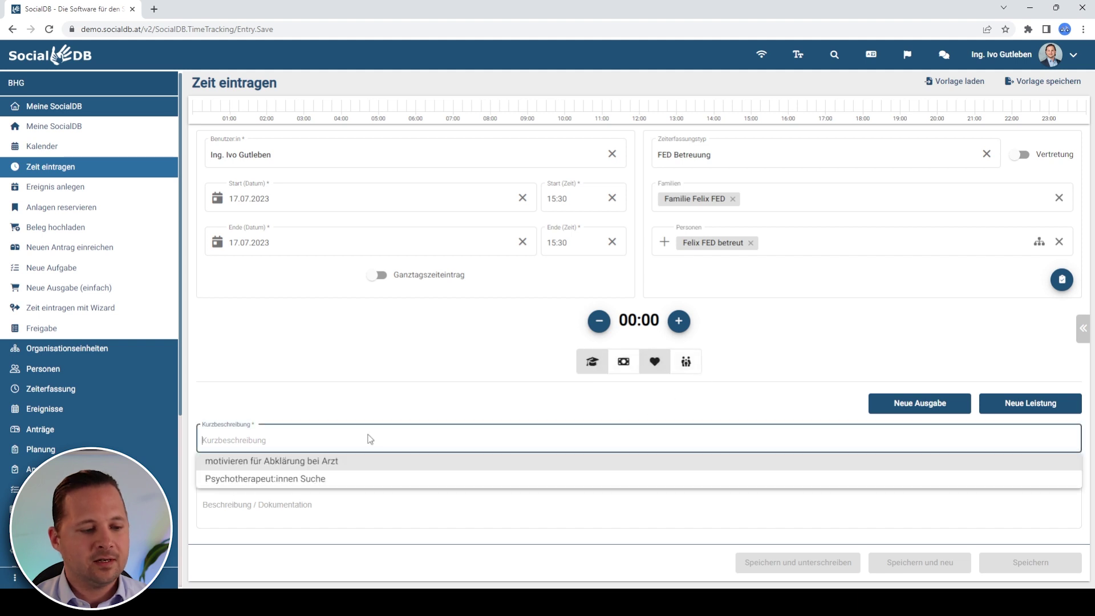
pyautogui.click(322, 462)
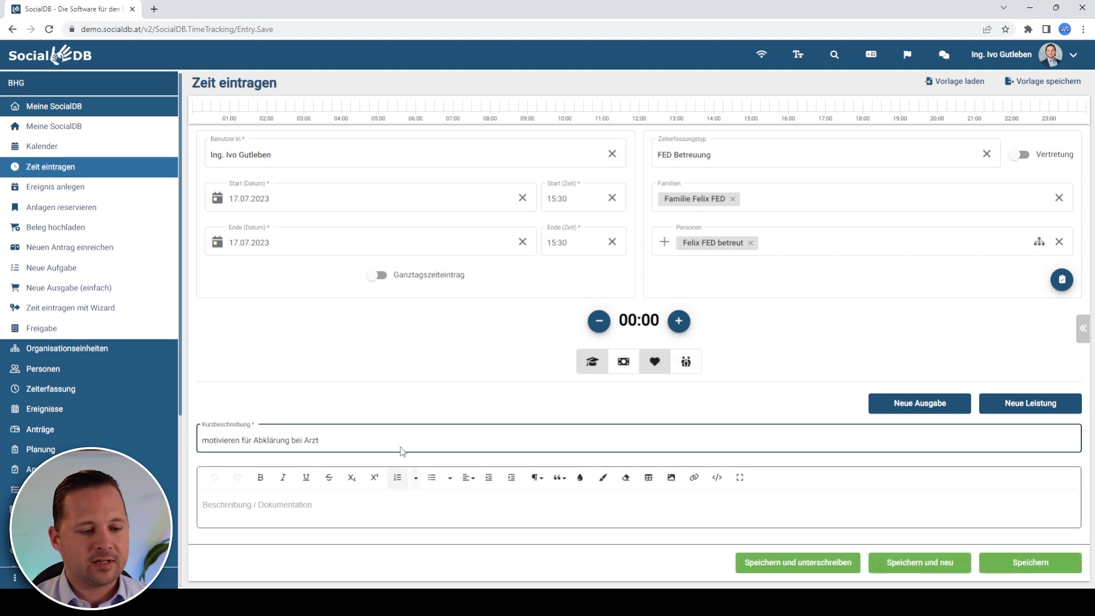
pyautogui.write(',')
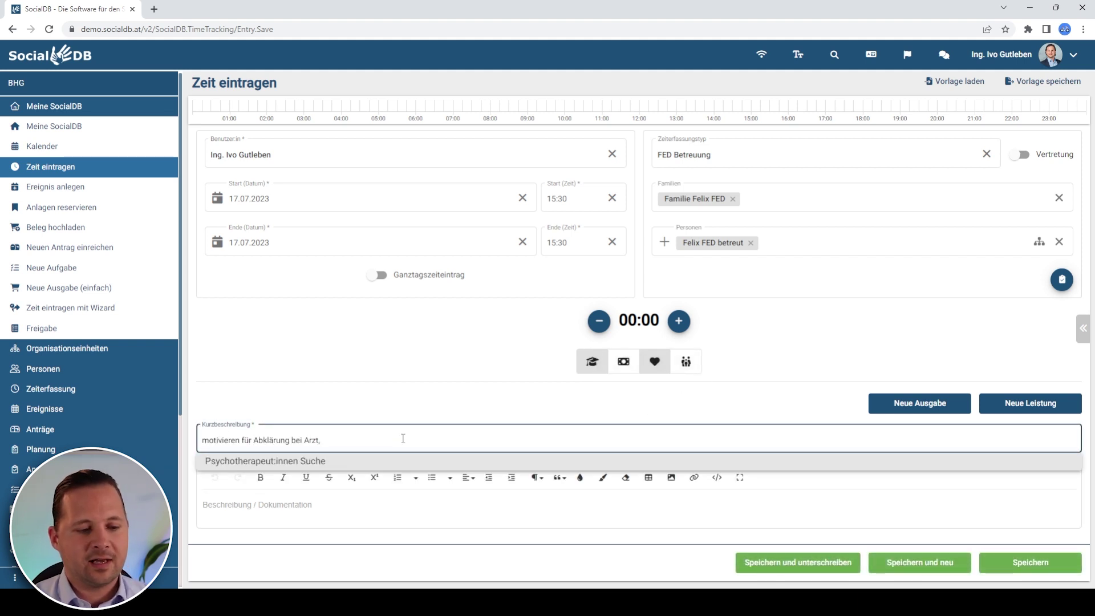
pyautogui.click(337, 462)
# Step: Write the headings "Allgemeines Stimmungsbild:" and "Betreuungsdokumentation:" in the documentation text, with blank space below each
pyautogui.click(320, 519)
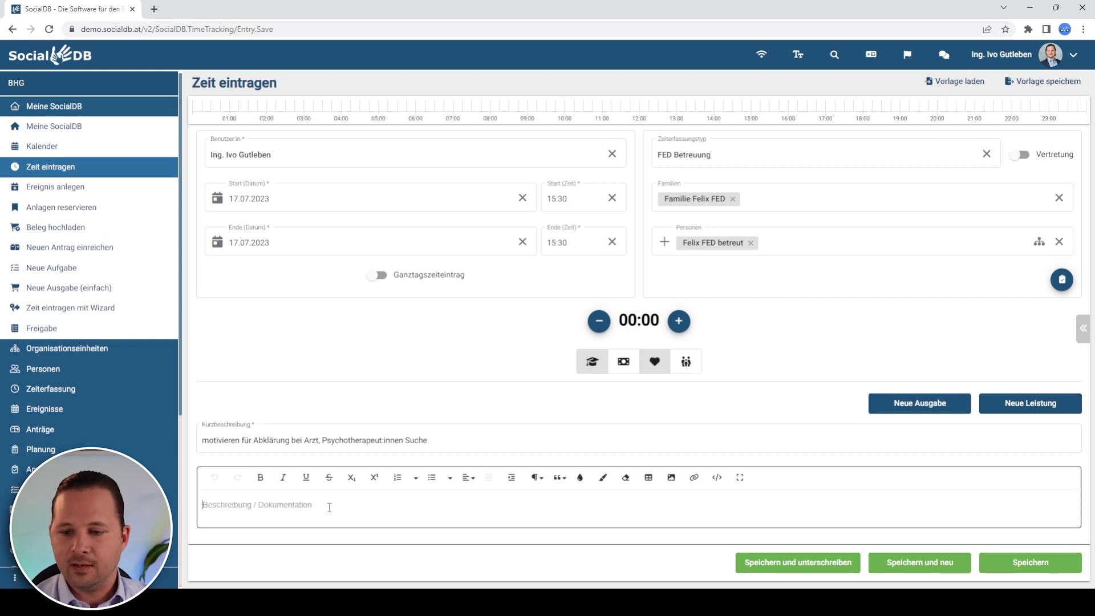
pyautogui.write('Allgemeines Stimmungsbild:')
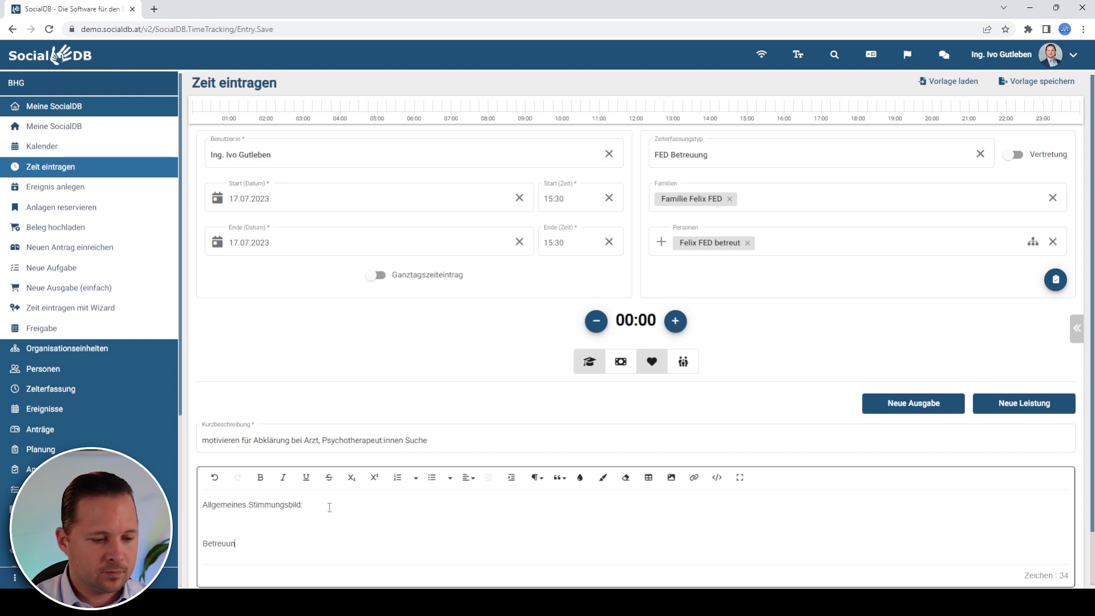
pyautogui.write('mentation:')
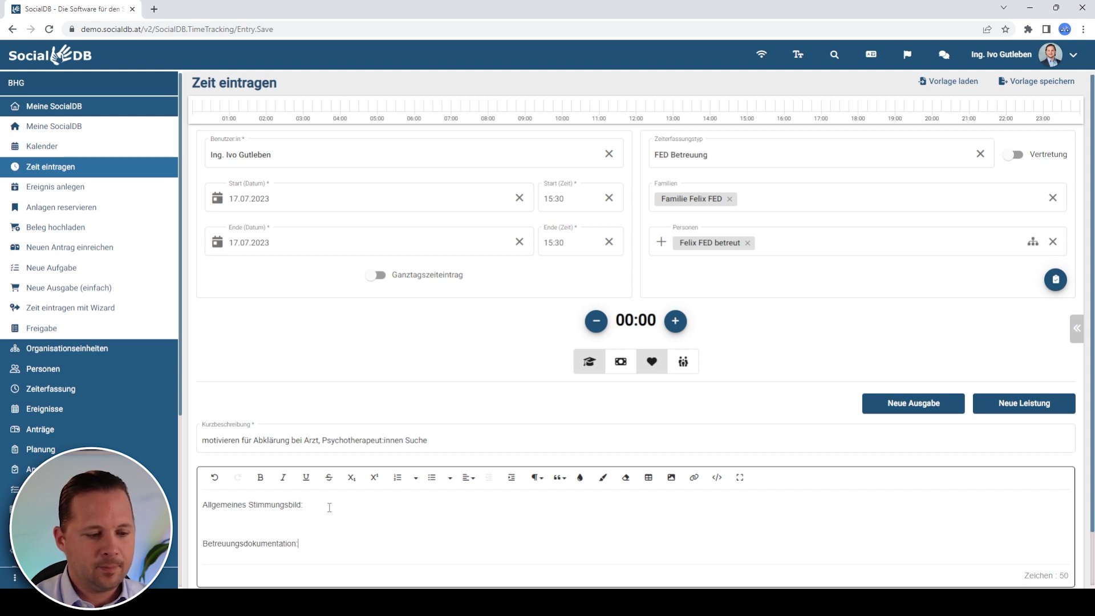
pyautogui.press('Return')
# Step: Make both headings in the documentation text bold
pyautogui.hotkey('shift', 'End')
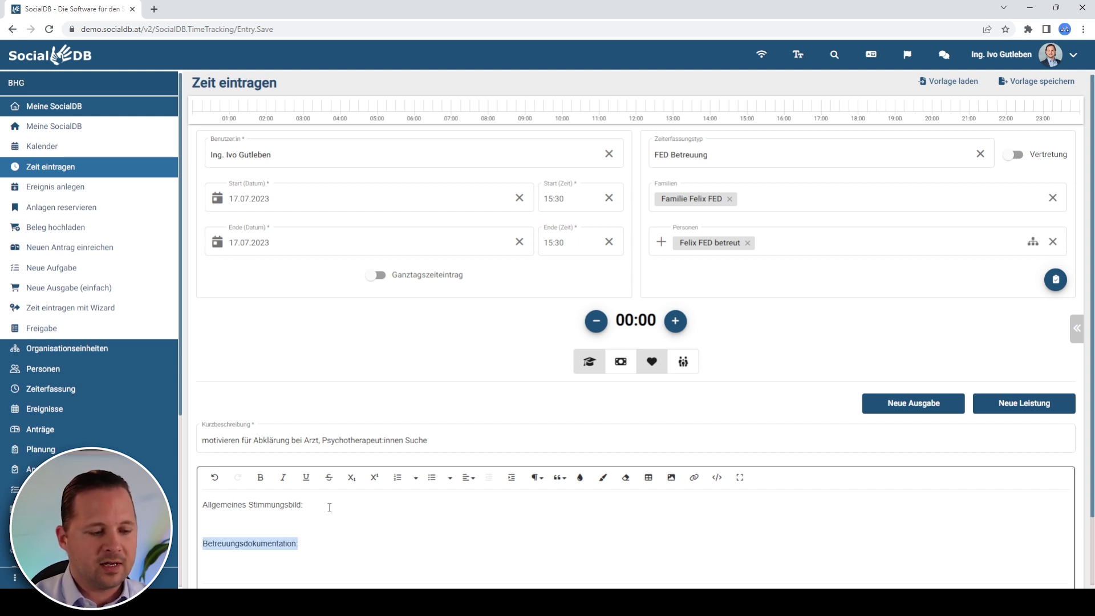
pyautogui.click(260, 478)
pyautogui.click(333, 503)
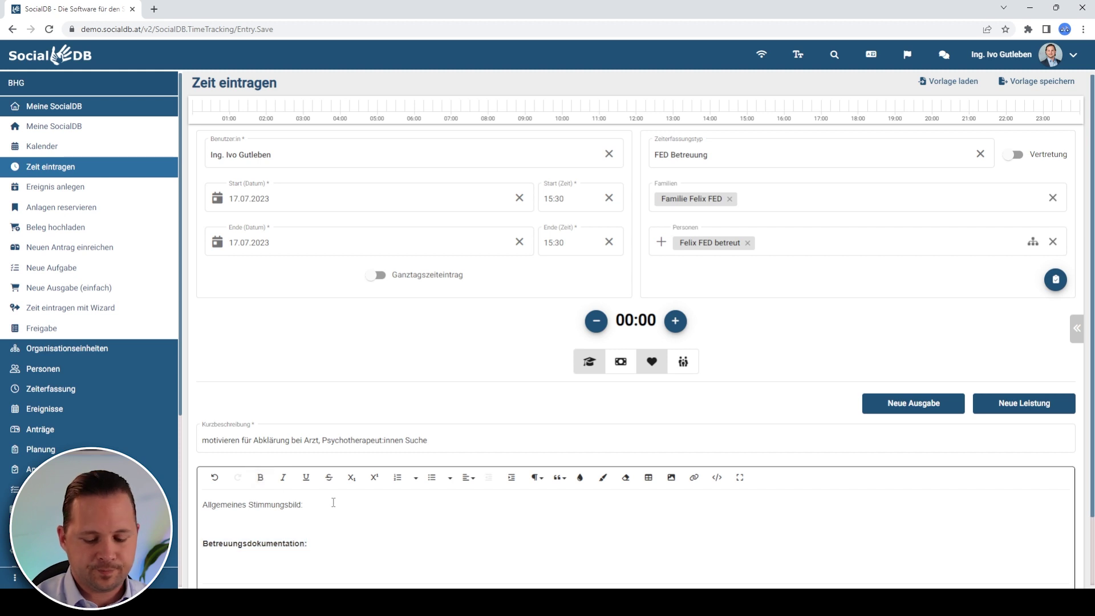
pyautogui.hotkey('shift', 'Home')
pyautogui.click(260, 478)
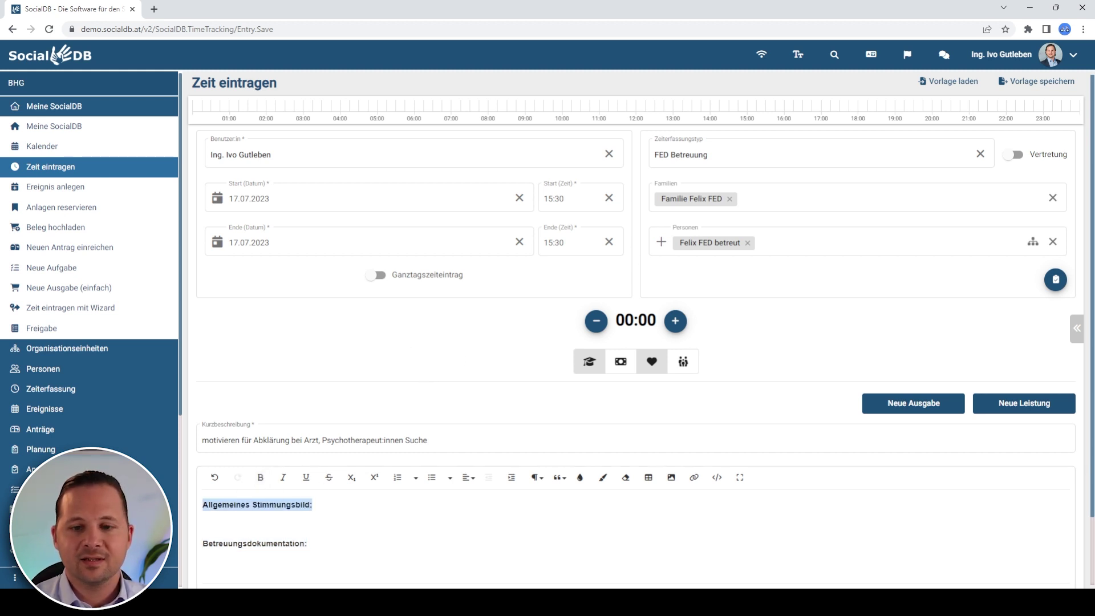
# Step: Save the entry as a template named with the client's first name plus "Doku", available to all users
pyautogui.click(1037, 84)
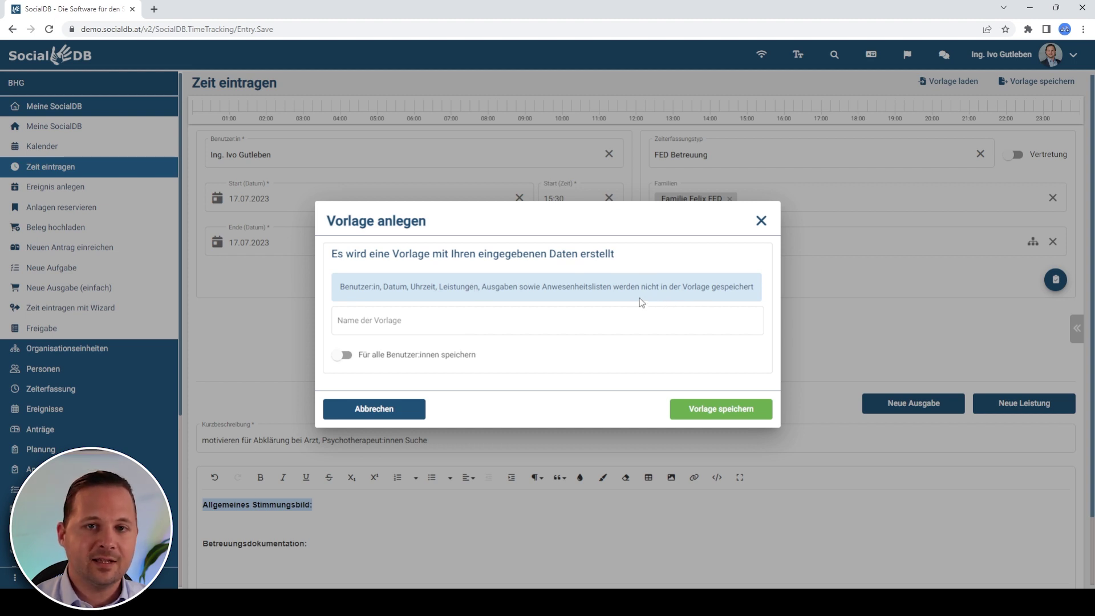
pyautogui.click(432, 320)
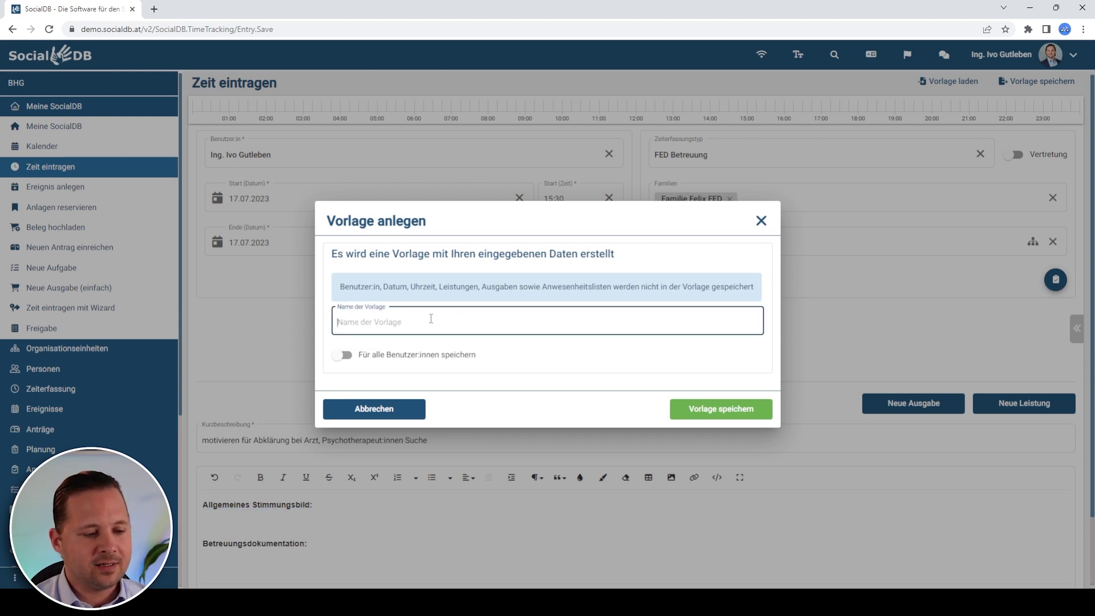
pyautogui.write('Felix Doku')
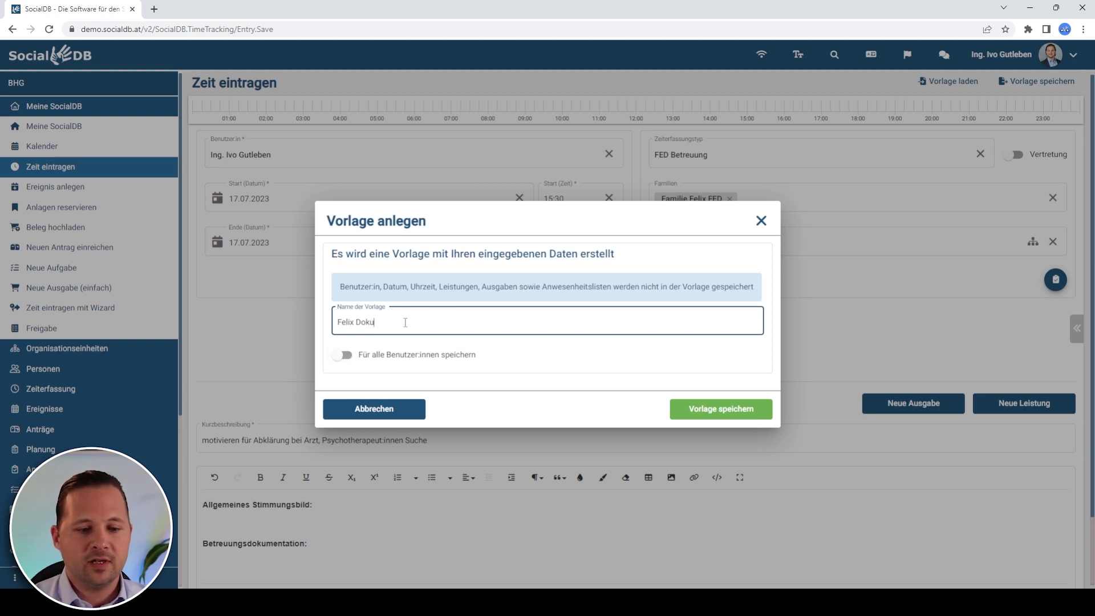
pyautogui.click(349, 356)
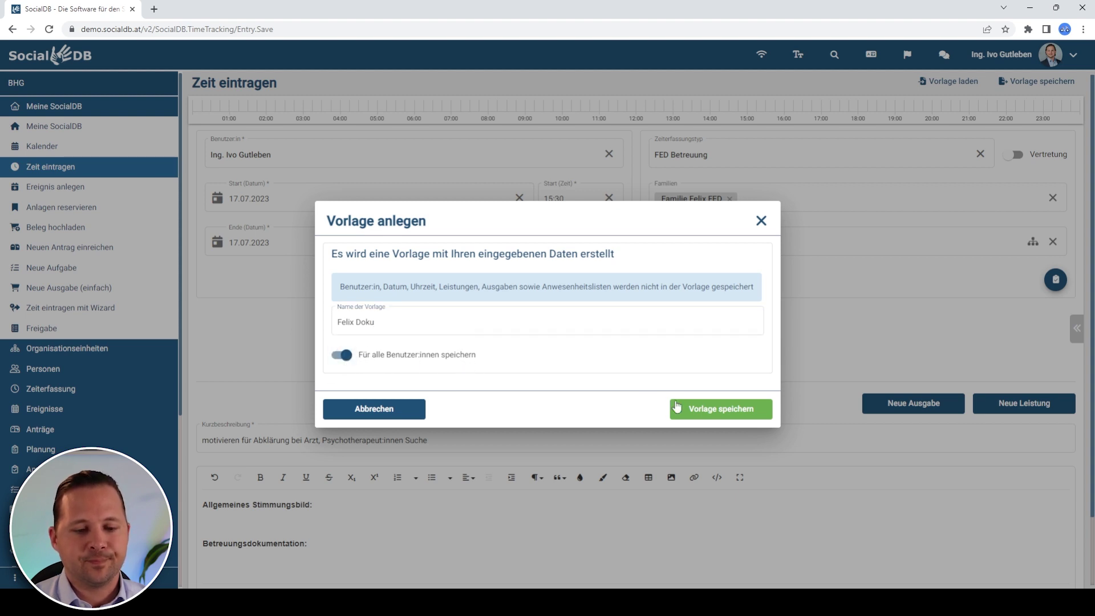
pyautogui.click(722, 418)
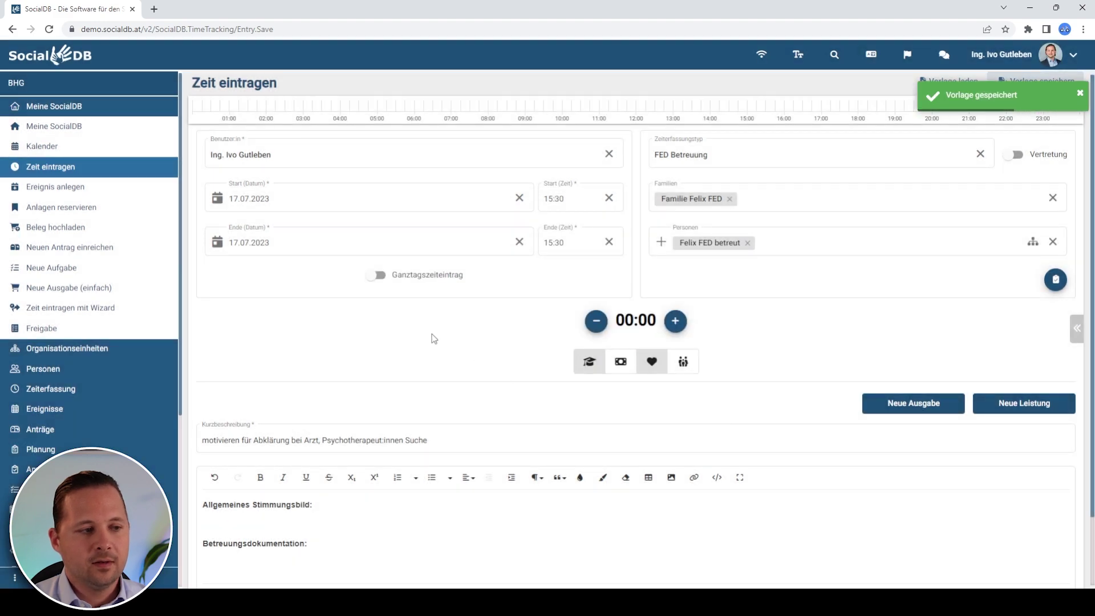
# Step: Leave the unsaved entry and start a time entry from the calendar for 19.07.2023, 10:00 to 13:30
pyautogui.click(46, 146)
pyautogui.click(662, 358)
pyautogui.moveTo(518, 342); pyautogui.dragTo(518, 408)
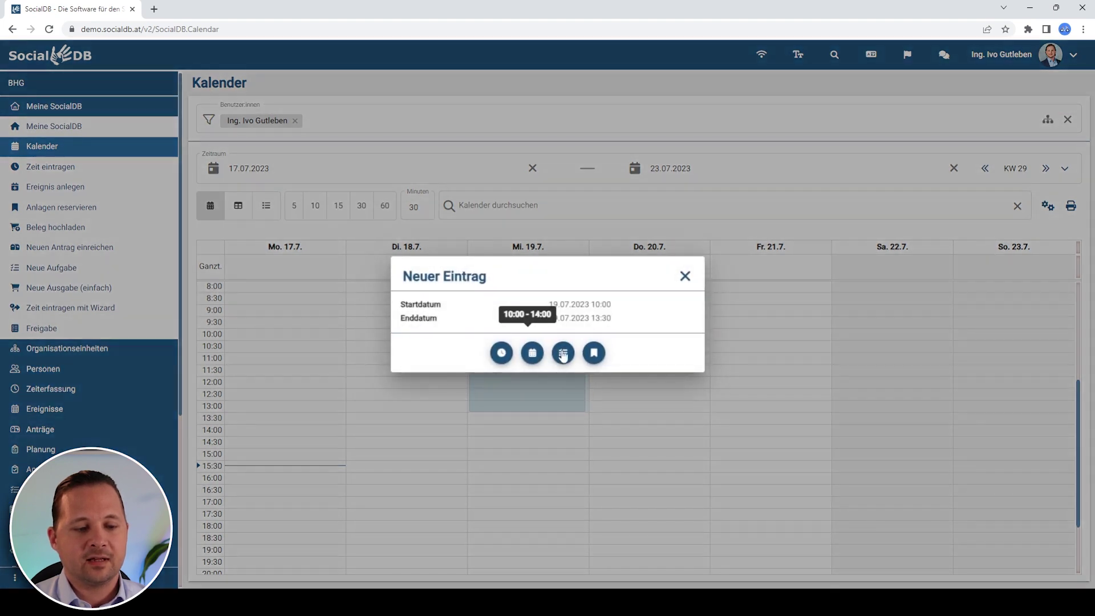
pyautogui.click(501, 353)
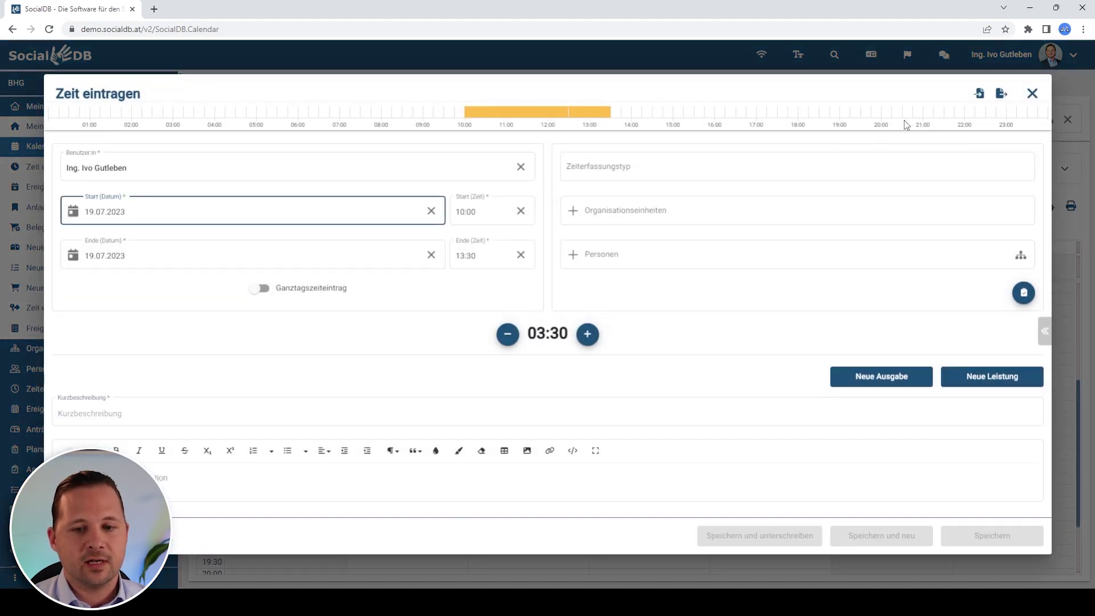
# Step: Load the client's "Doku" template into the calendar's time entry and check the filled-in fields
pyautogui.click(980, 95)
pyautogui.click(532, 312)
pyautogui.click(511, 336)
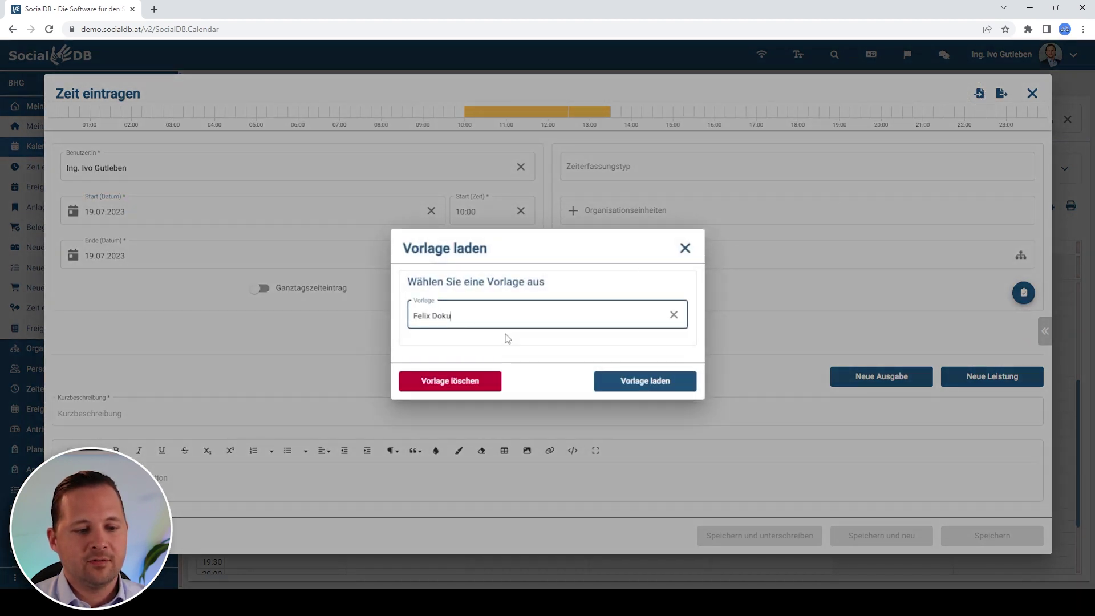
pyautogui.click(645, 381)
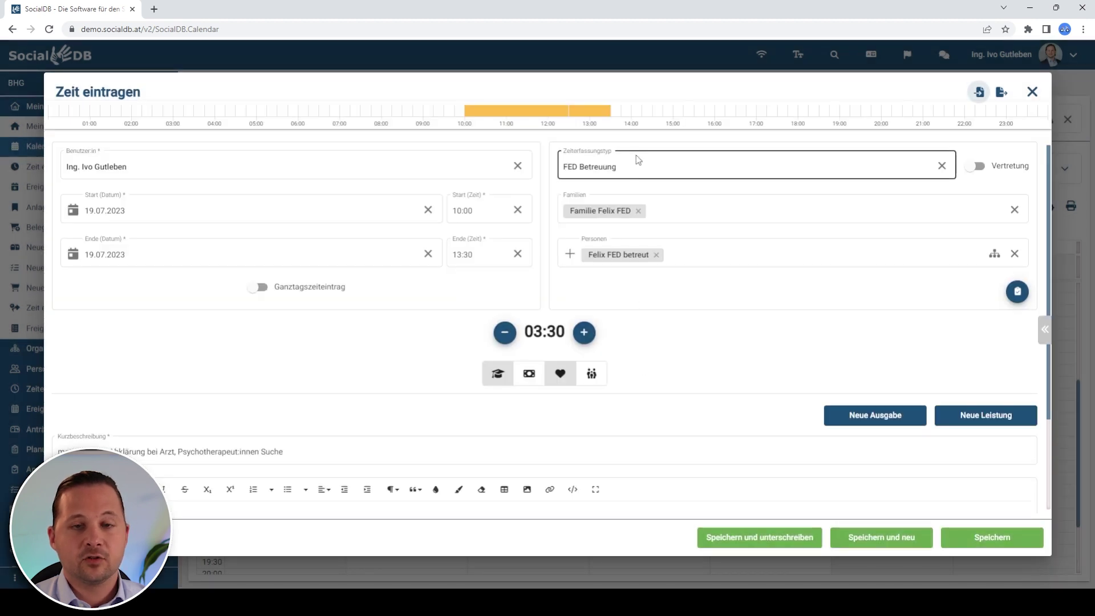
pyautogui.scroll(-2, 709, 303)
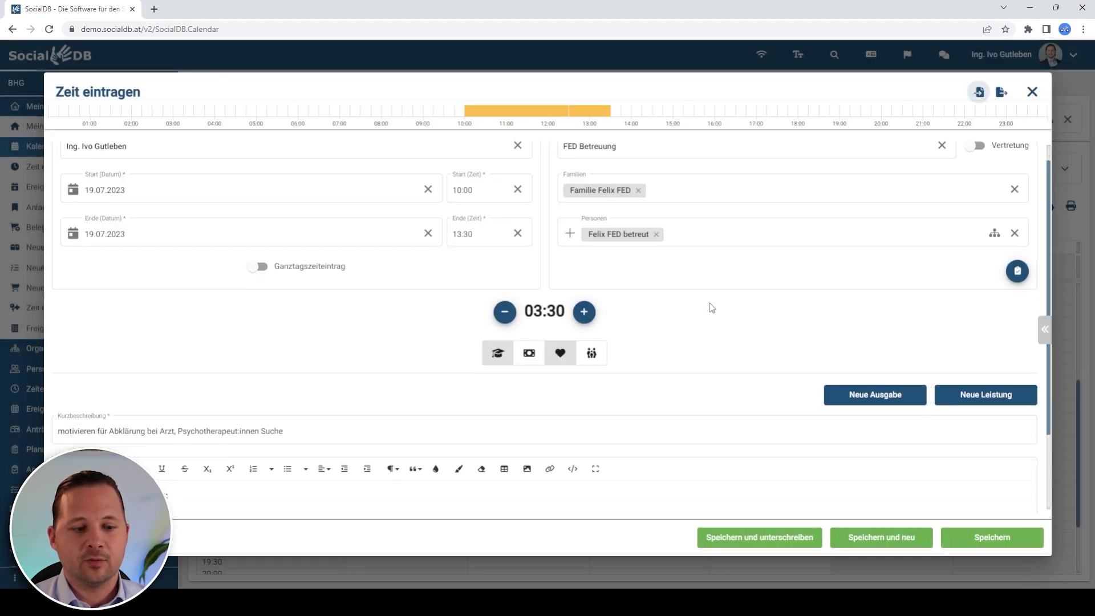
pyautogui.scroll(2, 383, 362)
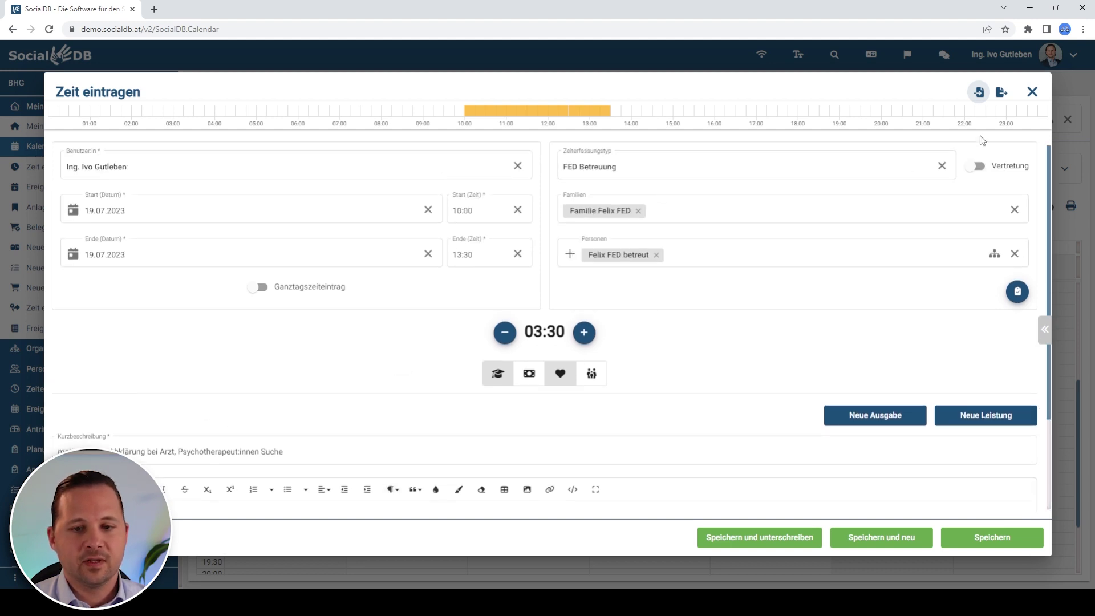
# Step: Discard the calendar's time entry without saving and return to the calendar
pyautogui.click(1032, 92)
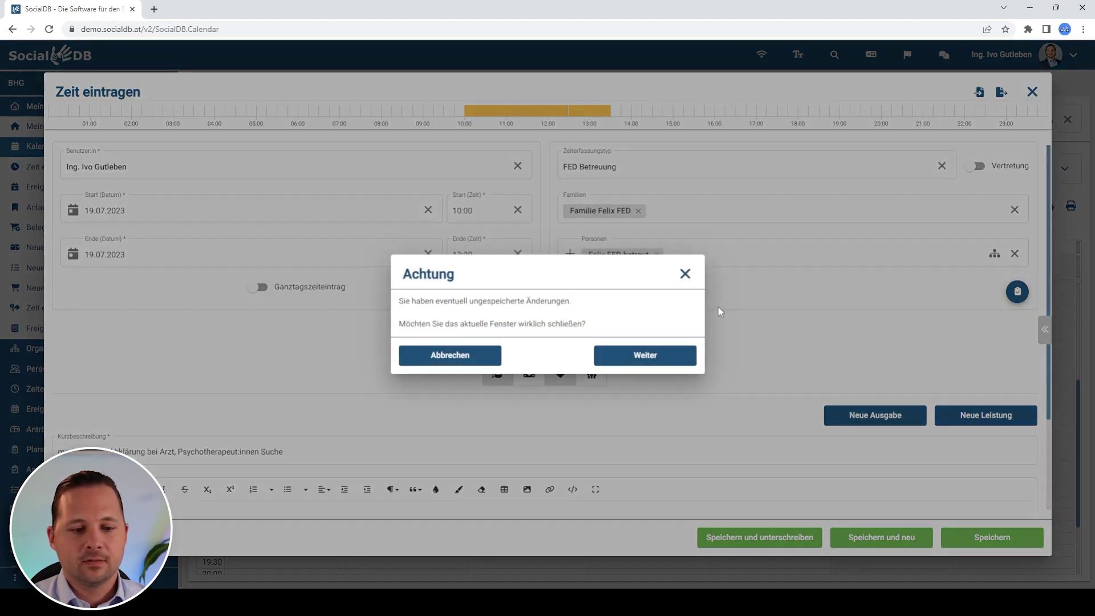
pyautogui.click(638, 364)
pyautogui.click(679, 280)
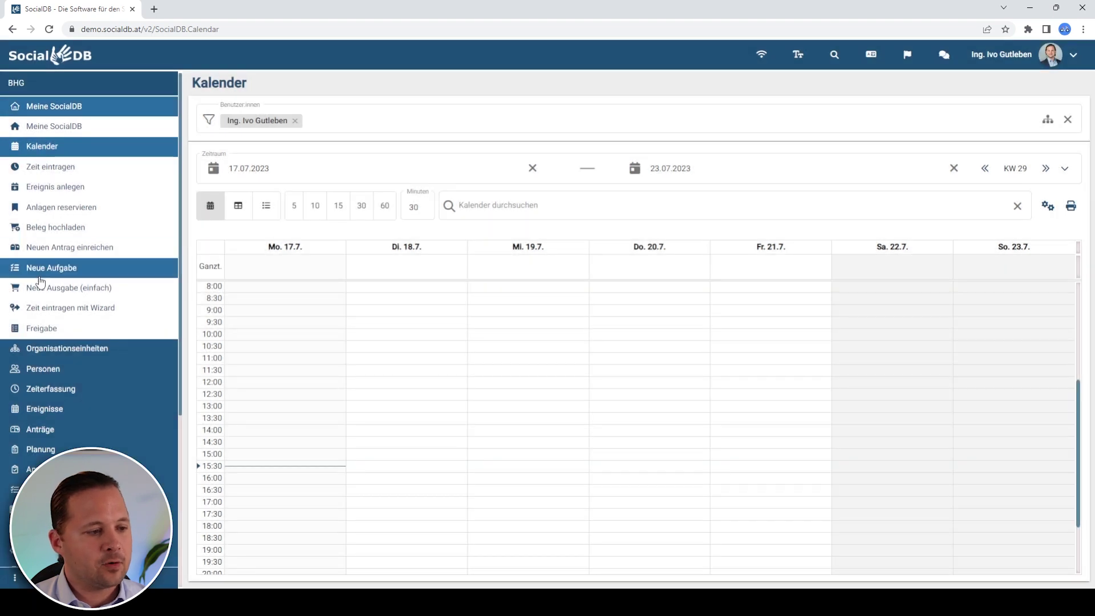
# Step: Start a new time entry through Zeit eintragen and load the client's "Doku" template into it
pyautogui.click(61, 169)
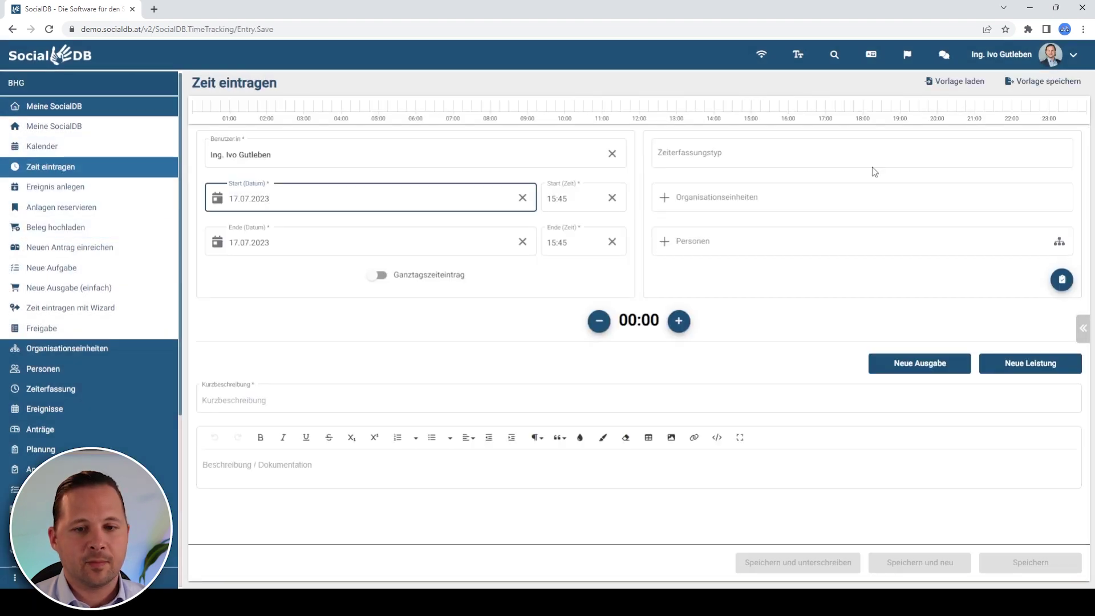
pyautogui.click(957, 84)
pyautogui.click(496, 314)
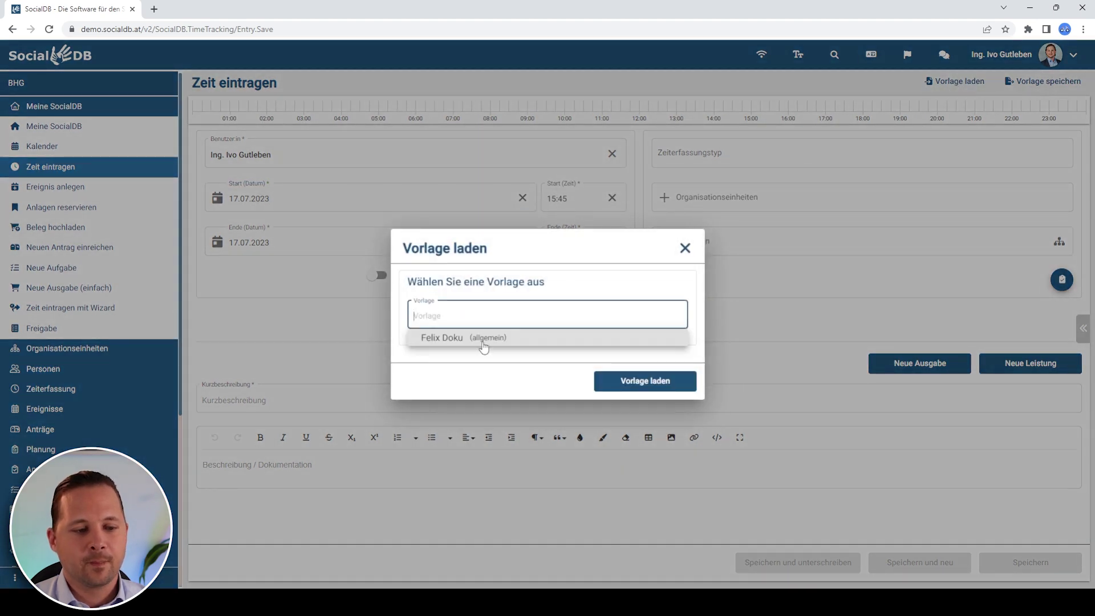
pyautogui.click(486, 341)
pyautogui.click(645, 381)
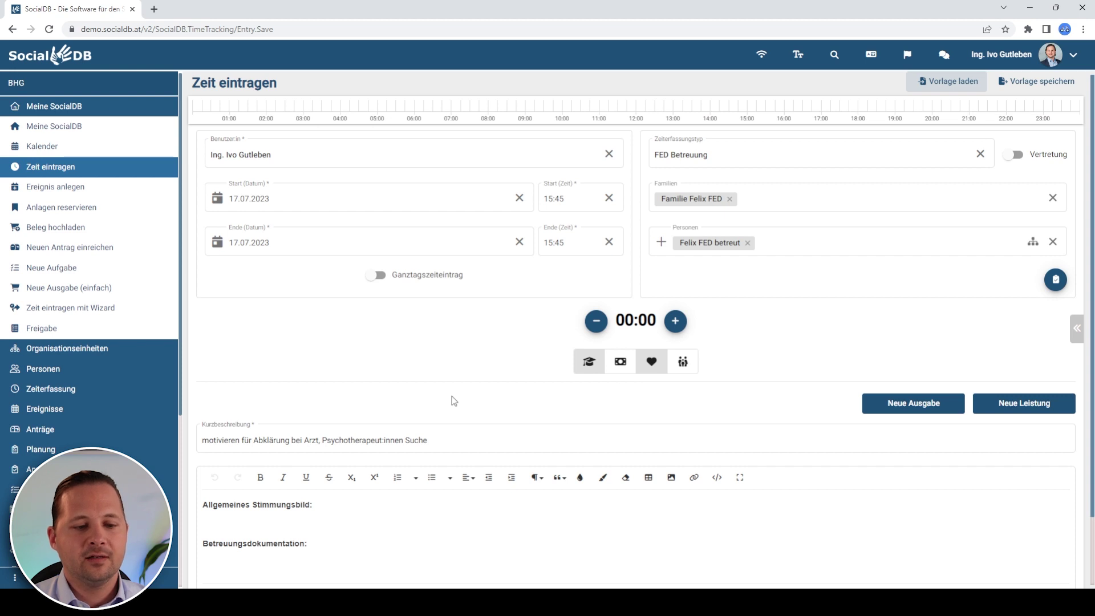
pyautogui.scroll(-2, 434, 416)
pyautogui.scroll(2, 367, 462)
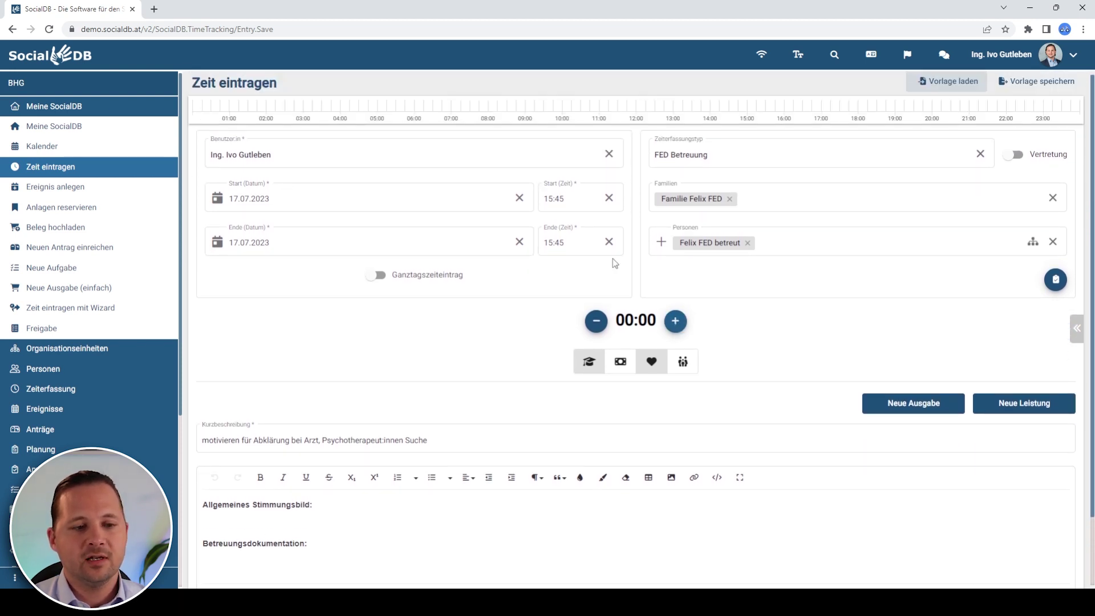
# Step: Set the entry's time on 17.07.2023 from 10:00 to 12:15 and save it
pyautogui.moveTo(562, 105); pyautogui.dragTo(643, 107)
pyautogui.scroll(-2, 489, 365)
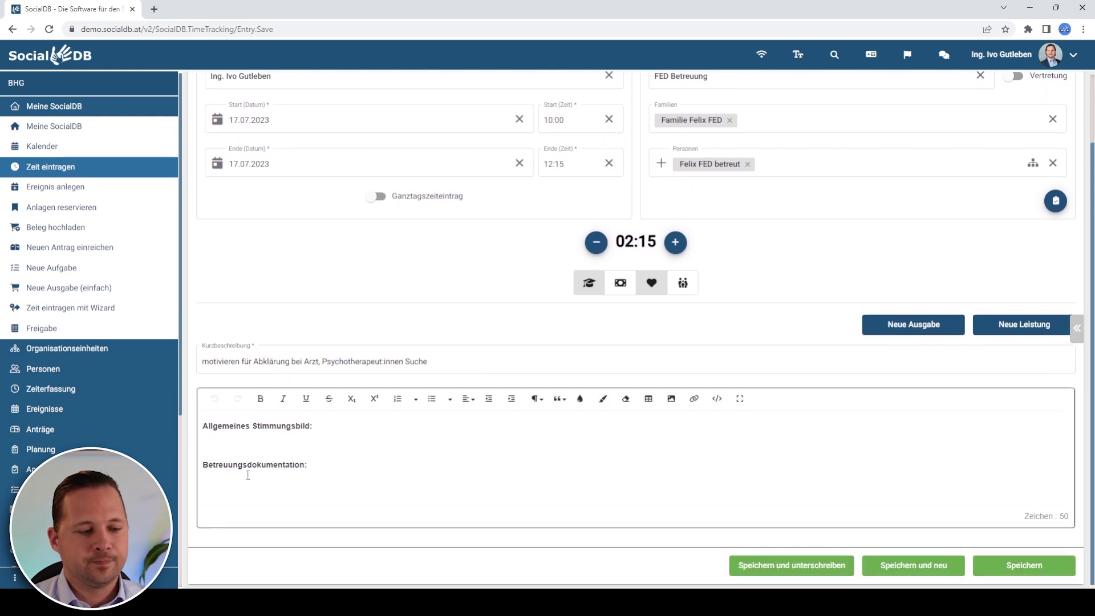
pyautogui.click(1002, 566)
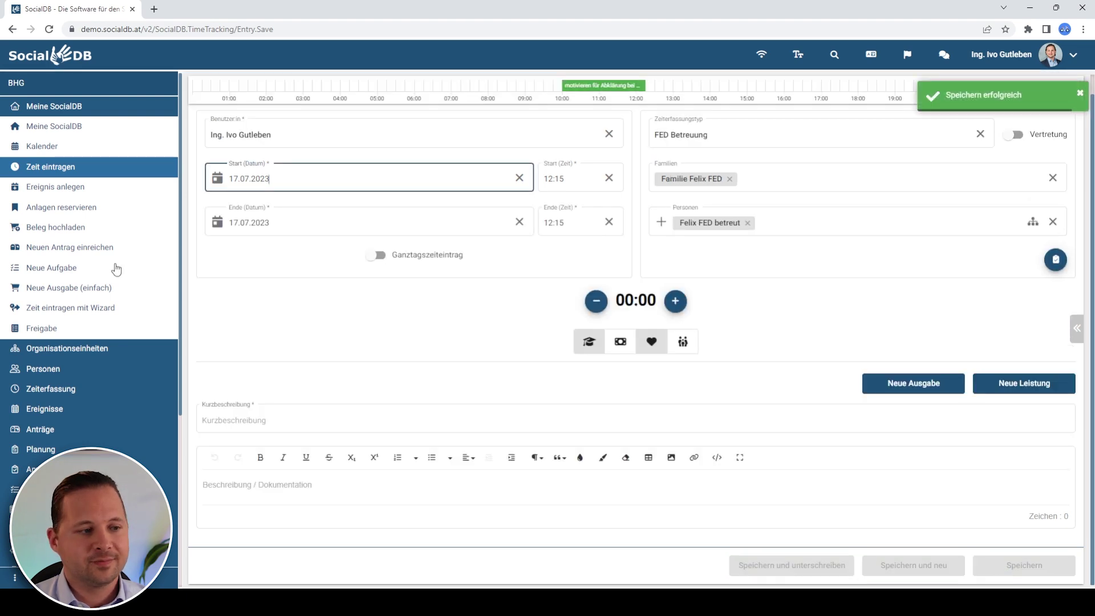
# Step: View the details of the 10:00 to 12:15 entry on 17.07.2023 in the calendar, then close them
pyautogui.click(25, 147)
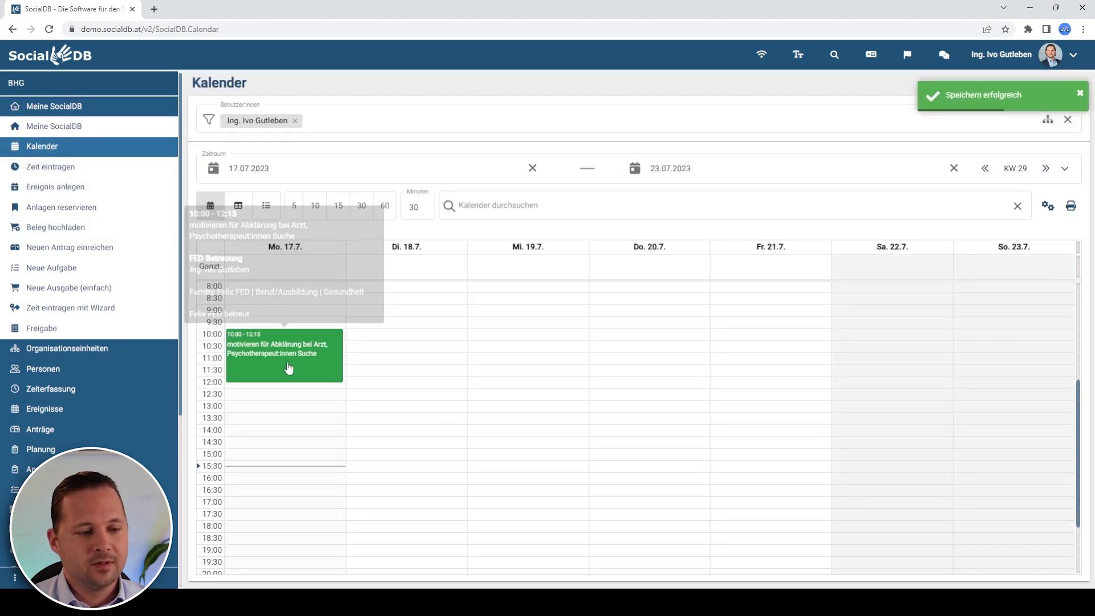
pyautogui.click(288, 365)
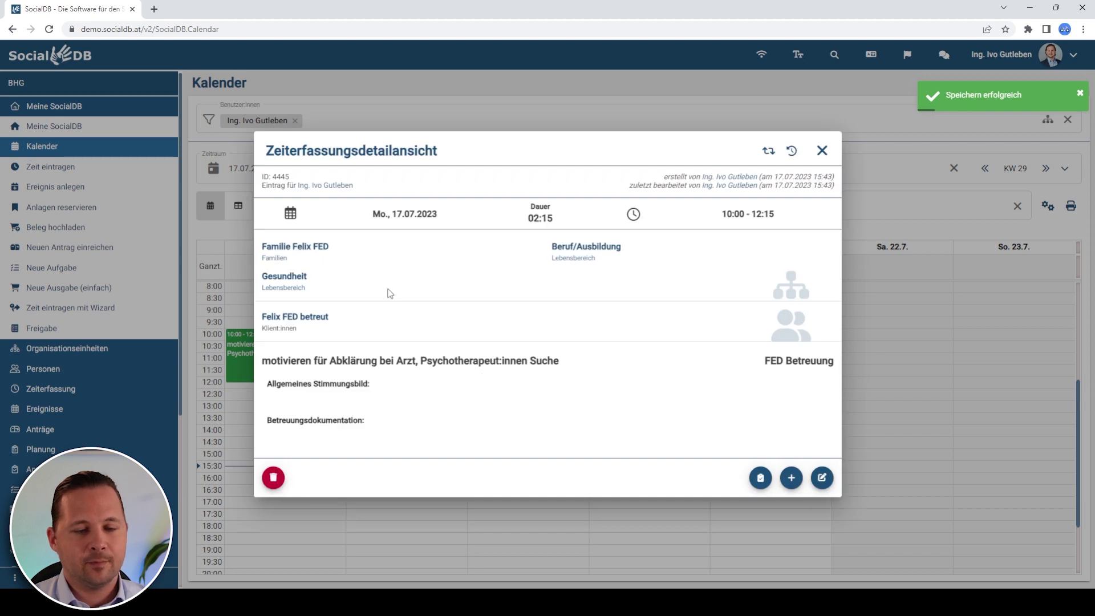
pyautogui.click(821, 151)
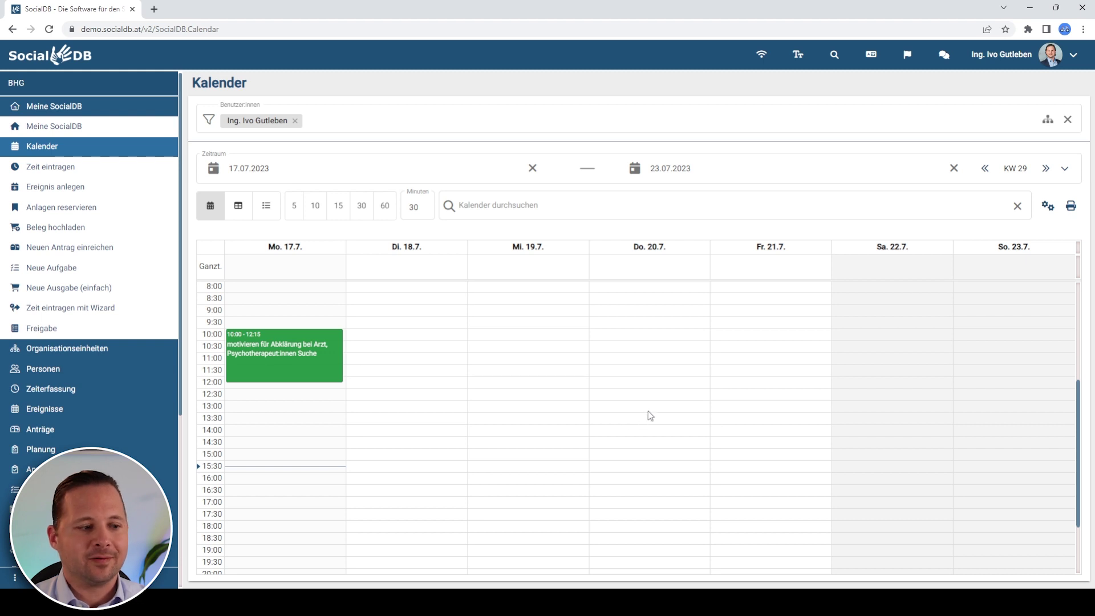
# Step: Open the time tracking day view for July and examine the warnings on 06.07.2023 and 07.07.2023
pyautogui.click(97, 391)
pyautogui.click(71, 413)
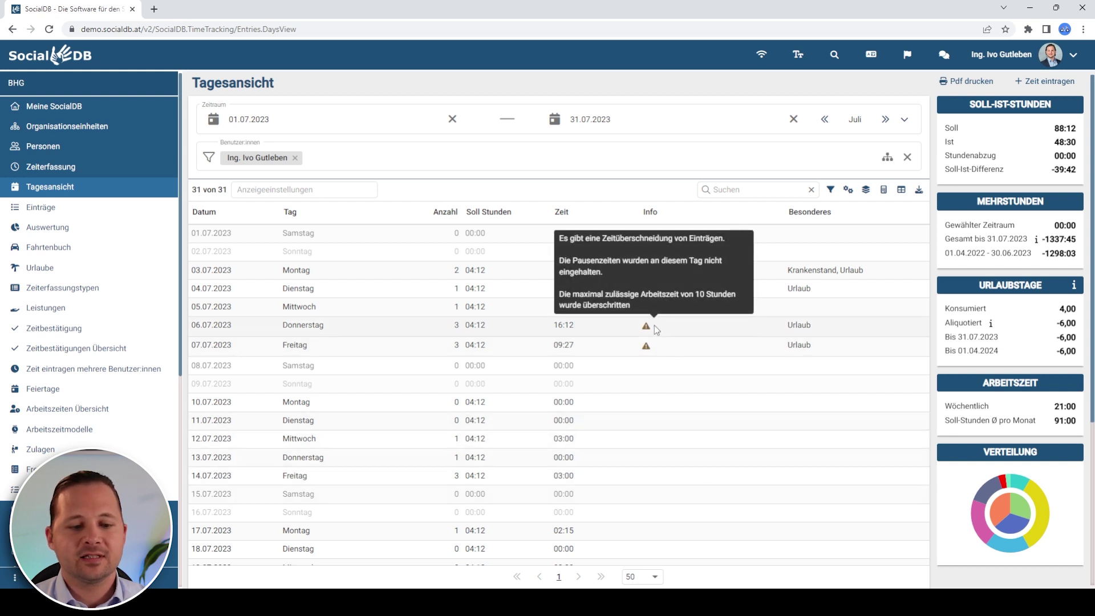
pyautogui.moveTo(651, 344)
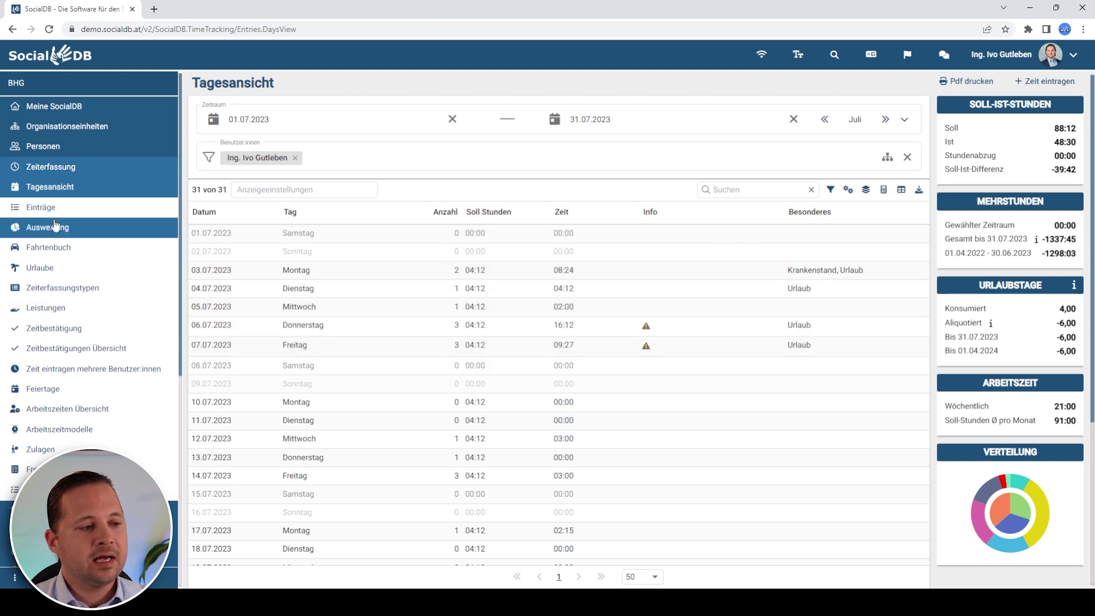
# Step: In the Zeiterfassung entries list, show the warnings column and sort the entries by it so those with warnings come first
pyautogui.click(94, 212)
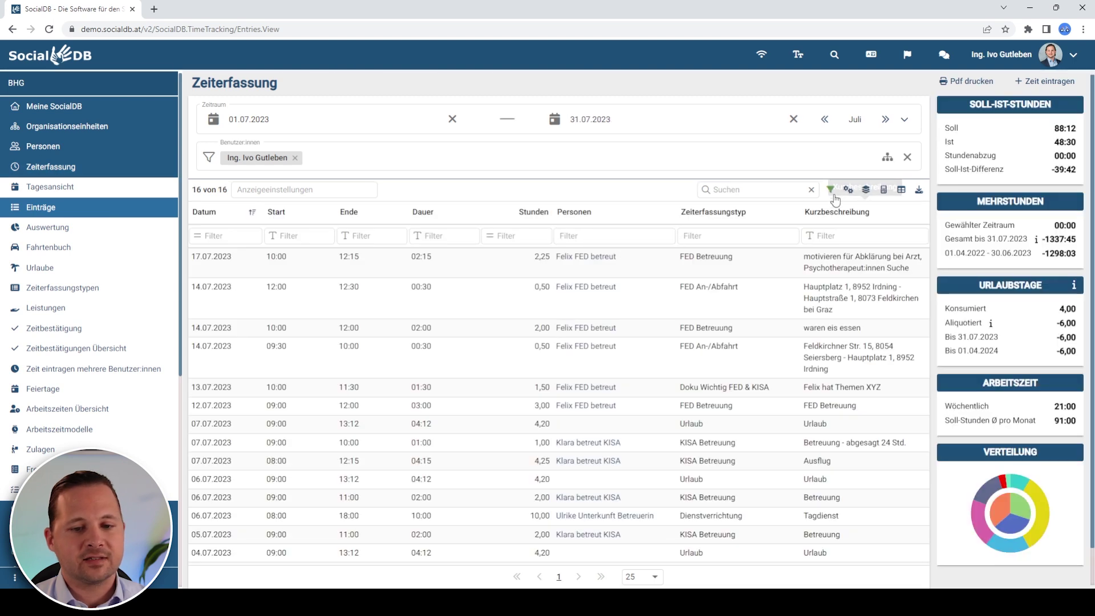
pyautogui.click(861, 192)
pyautogui.click(892, 88)
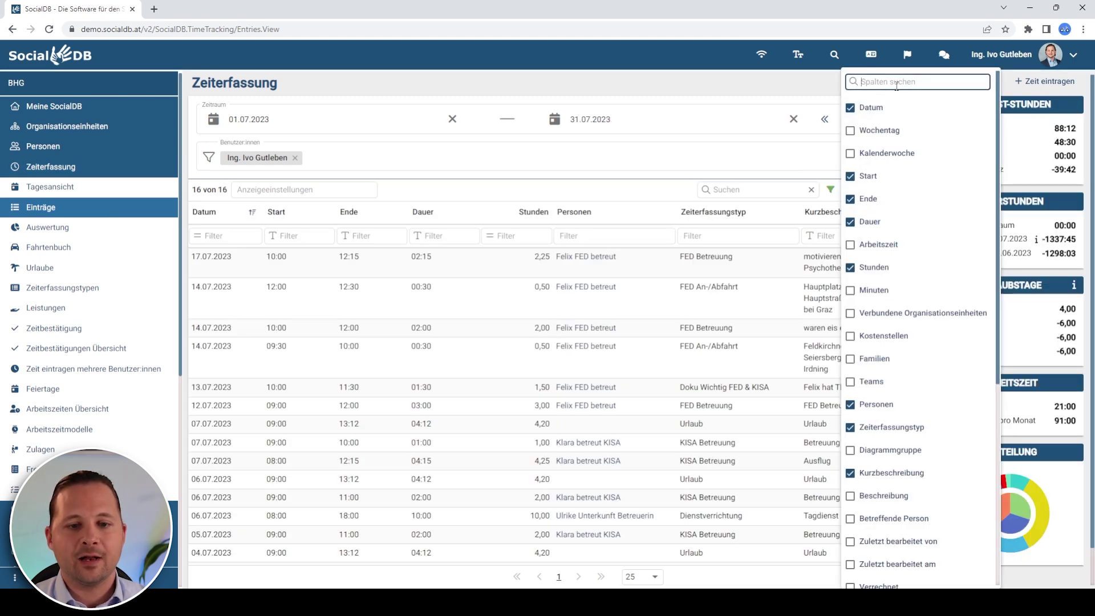
pyautogui.write('war')
pyautogui.click(853, 236)
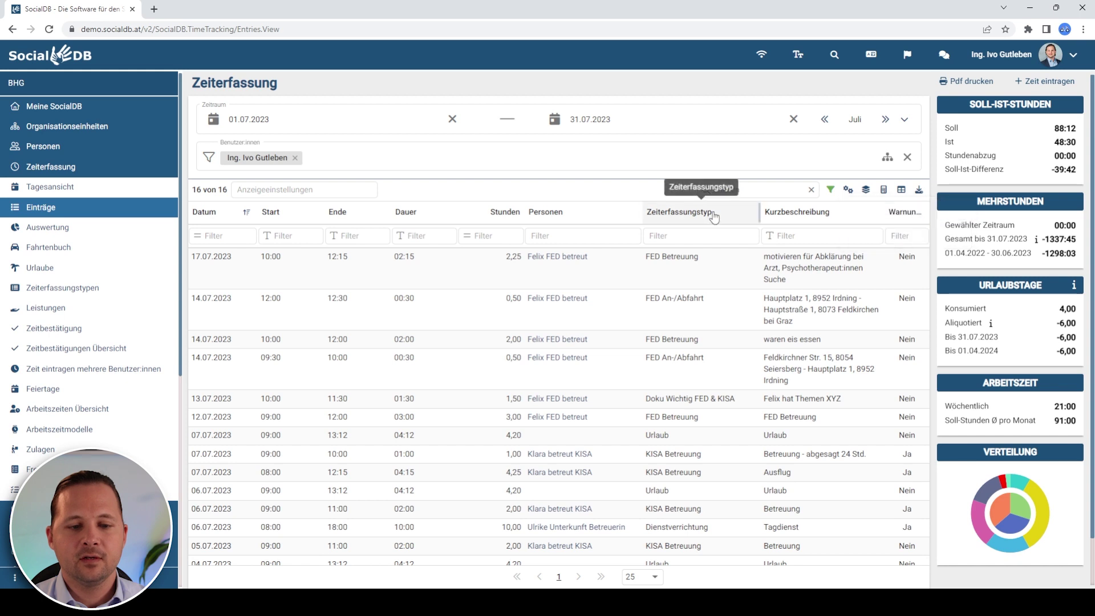
pyautogui.click(904, 214)
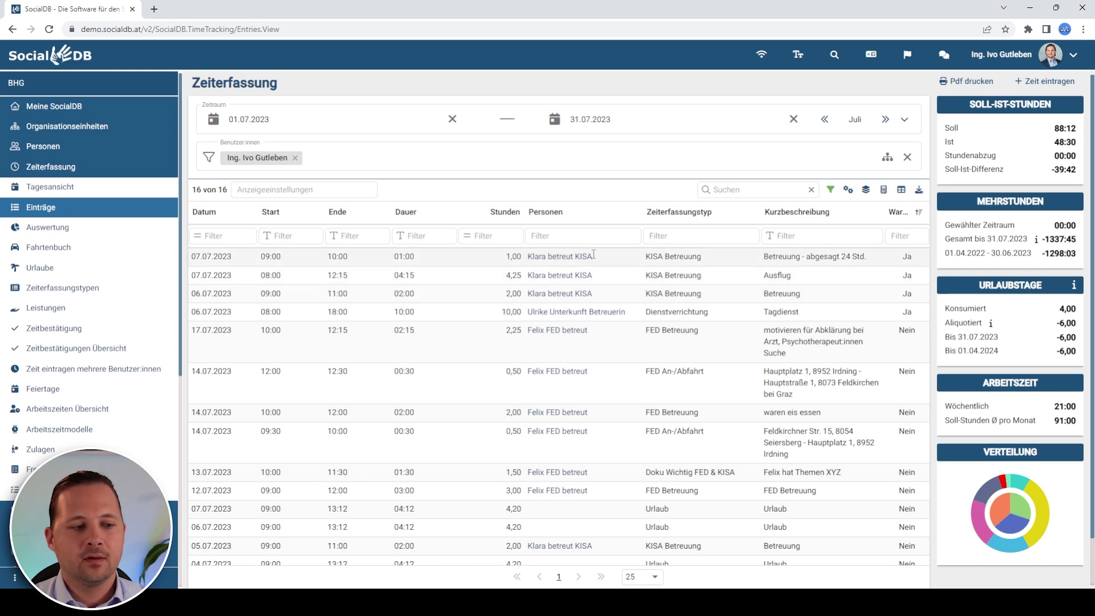
# Step: Open the Arbeitszeiten Übersicht and bring up the time entries behind the warning flagged for the first listed employee
pyautogui.scroll(-1, 73, 403)
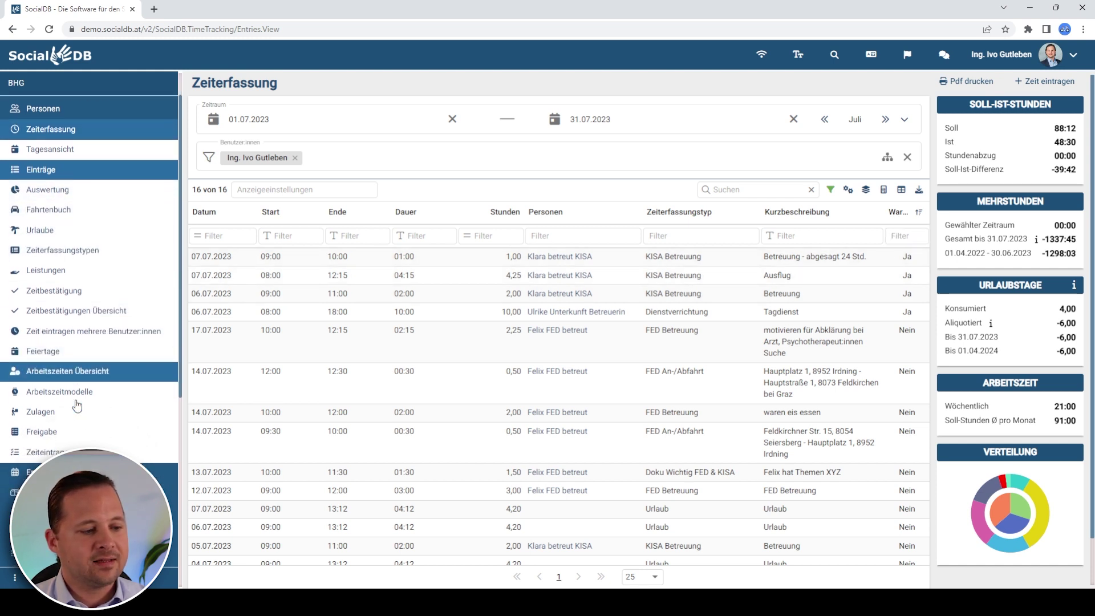
pyautogui.click(78, 354)
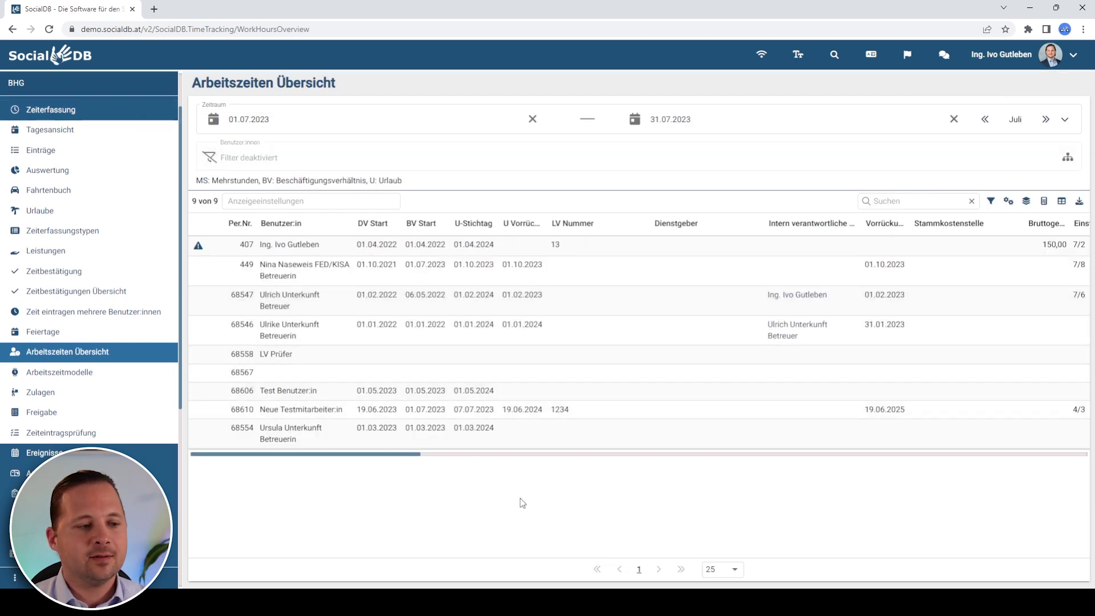
pyautogui.click(199, 251)
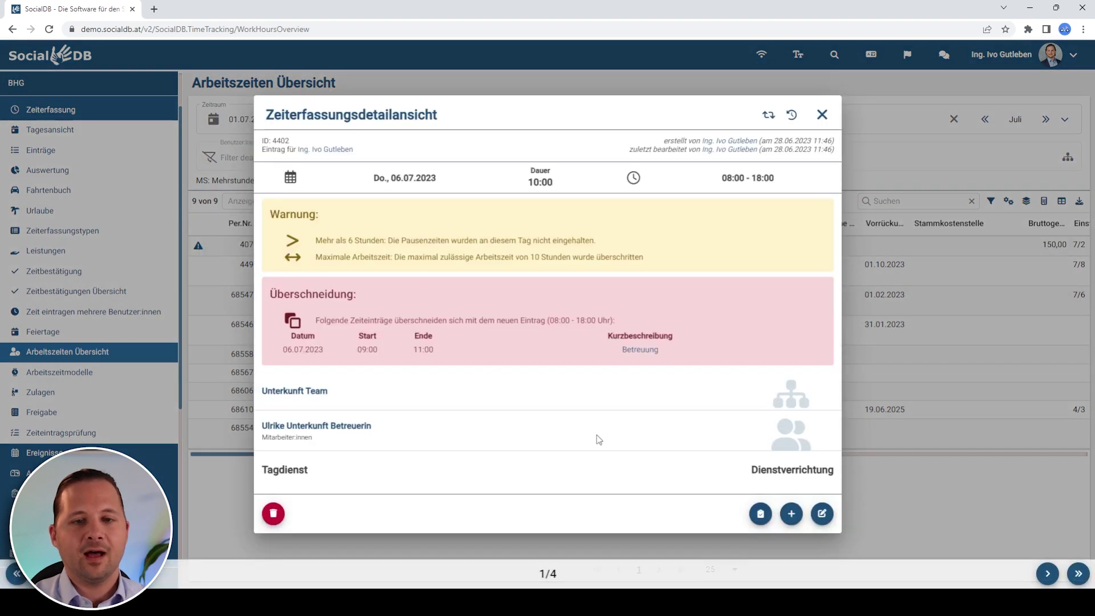
# Step: Browse forward and back through the flagged time entries, examining the warnings and overlaps on 06.07.2023 and 07.07.2023
pyautogui.press('Right')
pyautogui.press('Right')
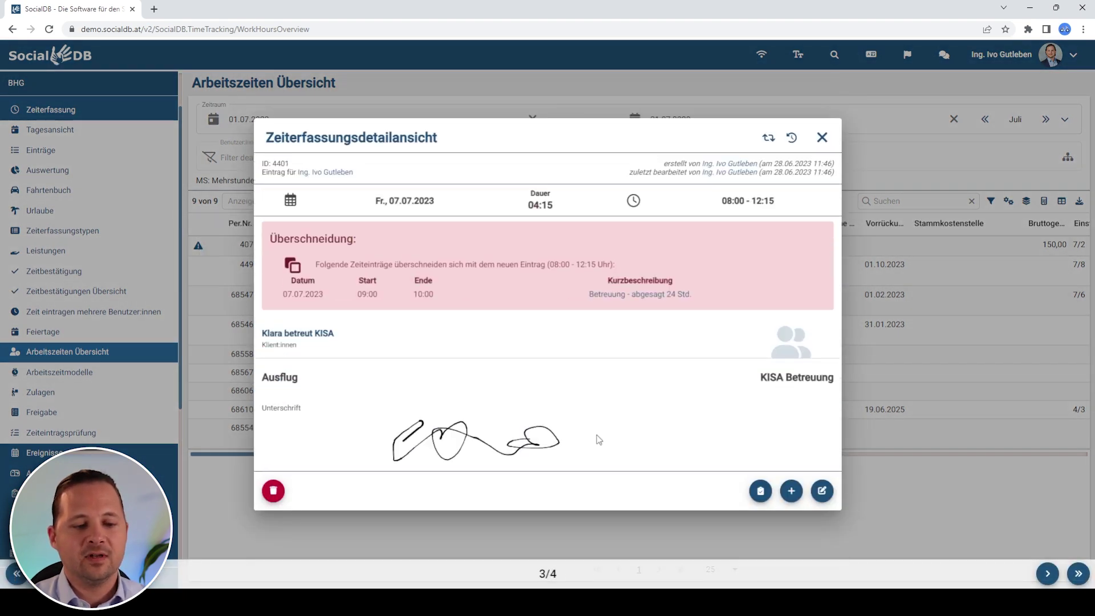
pyautogui.press('Right')
pyautogui.press('Left')
pyautogui.press('Left')
pyautogui.press('Left')
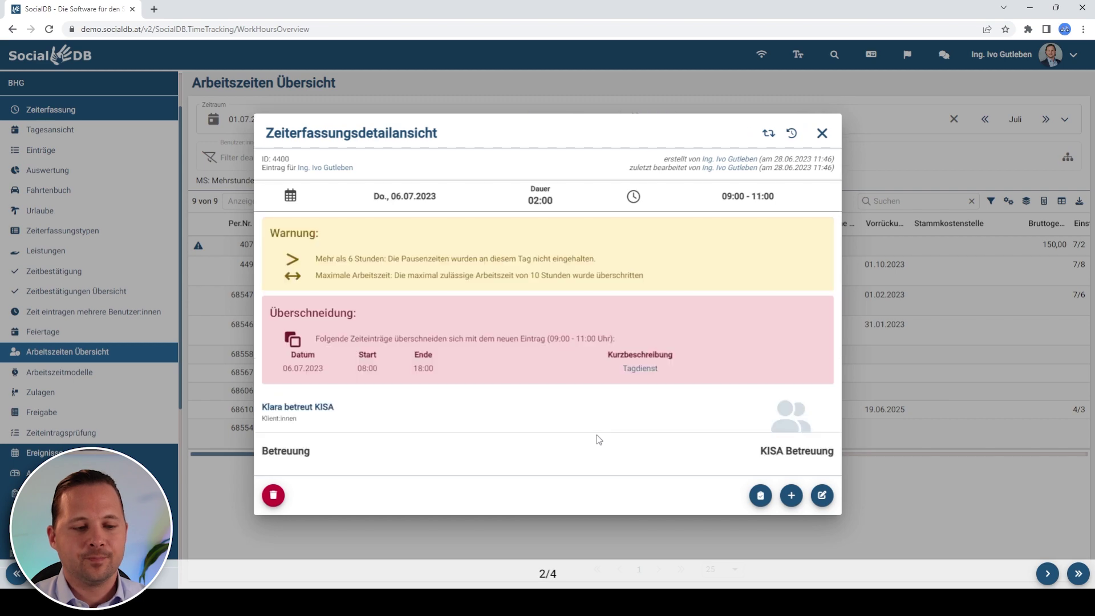